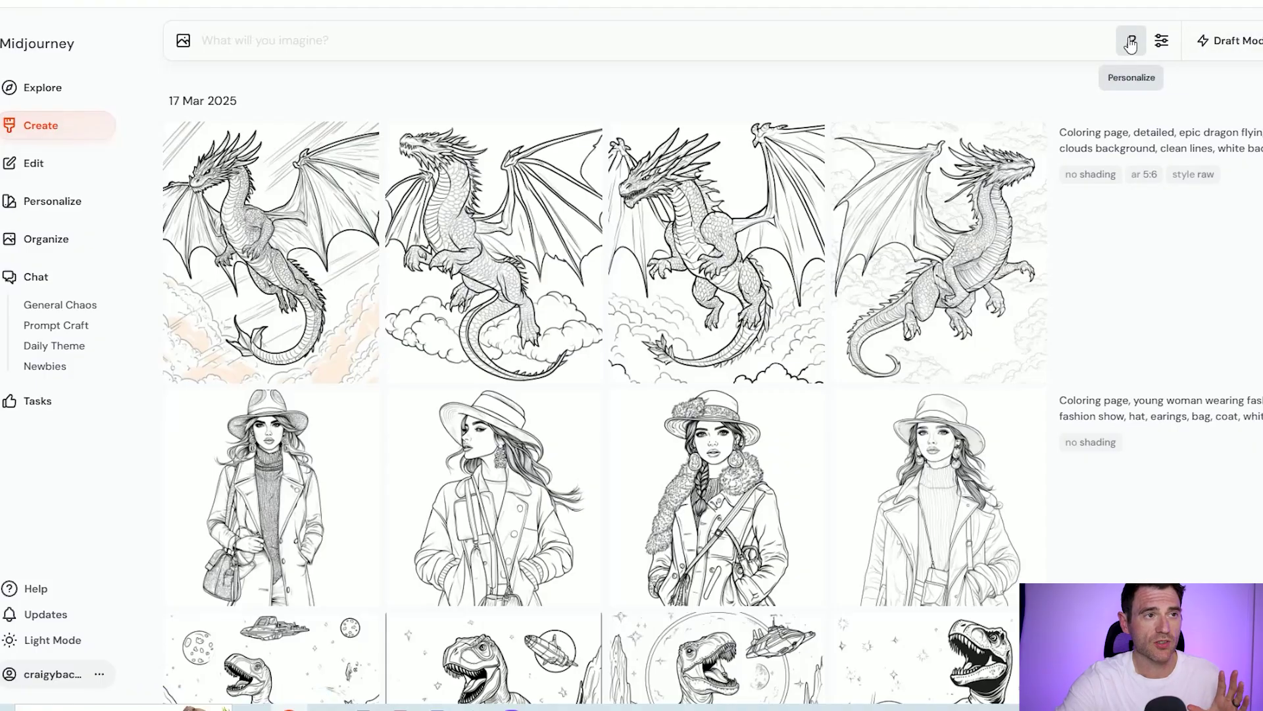
Set Version to 7 and Image Size to Portrait, then submit the dragon coloring-page prompt.
{"action": "left_click", "coordinate": [1158, 42]}
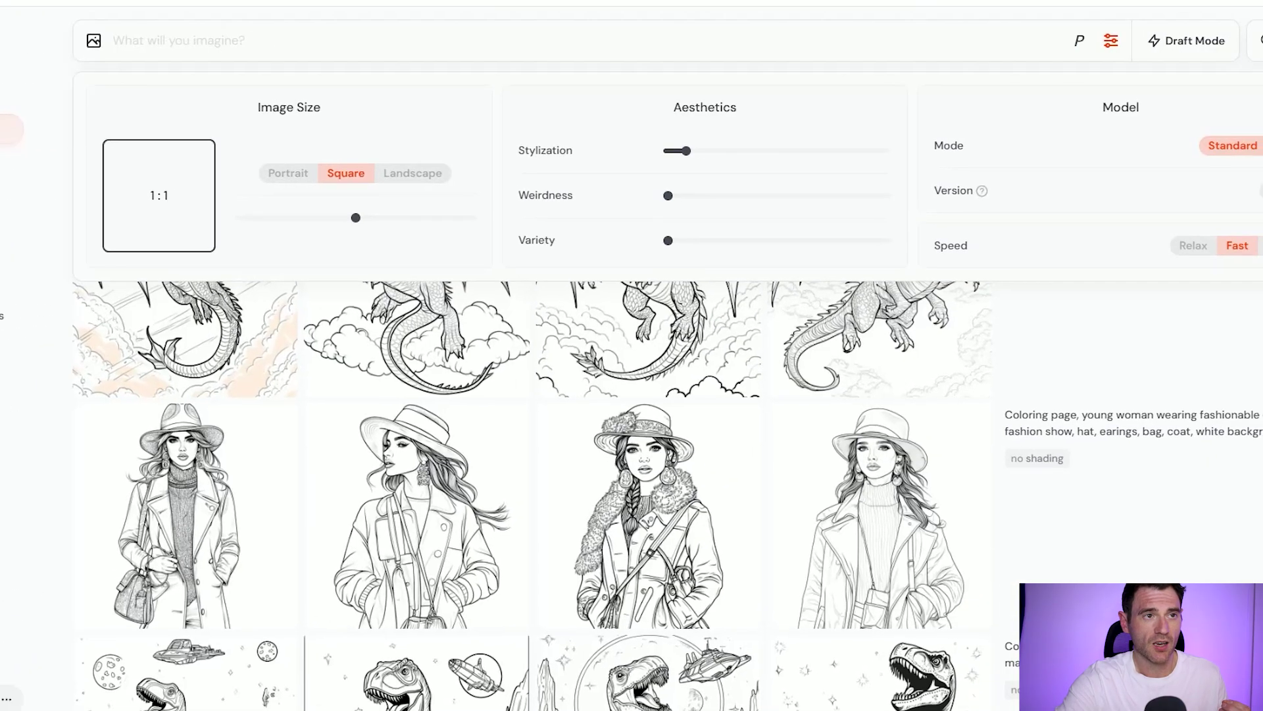
{"action": "left_click", "coordinate": [1240, 186]}
{"action": "left_click", "coordinate": [1193, 239]}
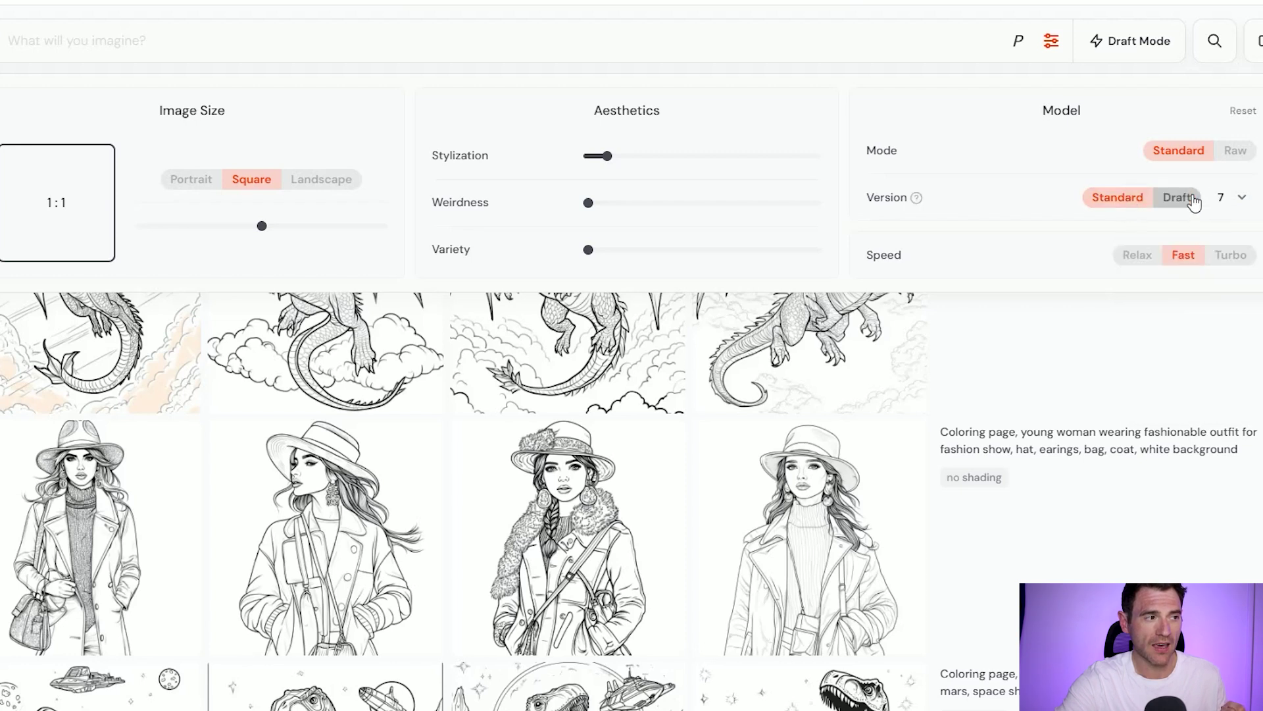
{"action": "mouse_move", "coordinate": [916, 199]}
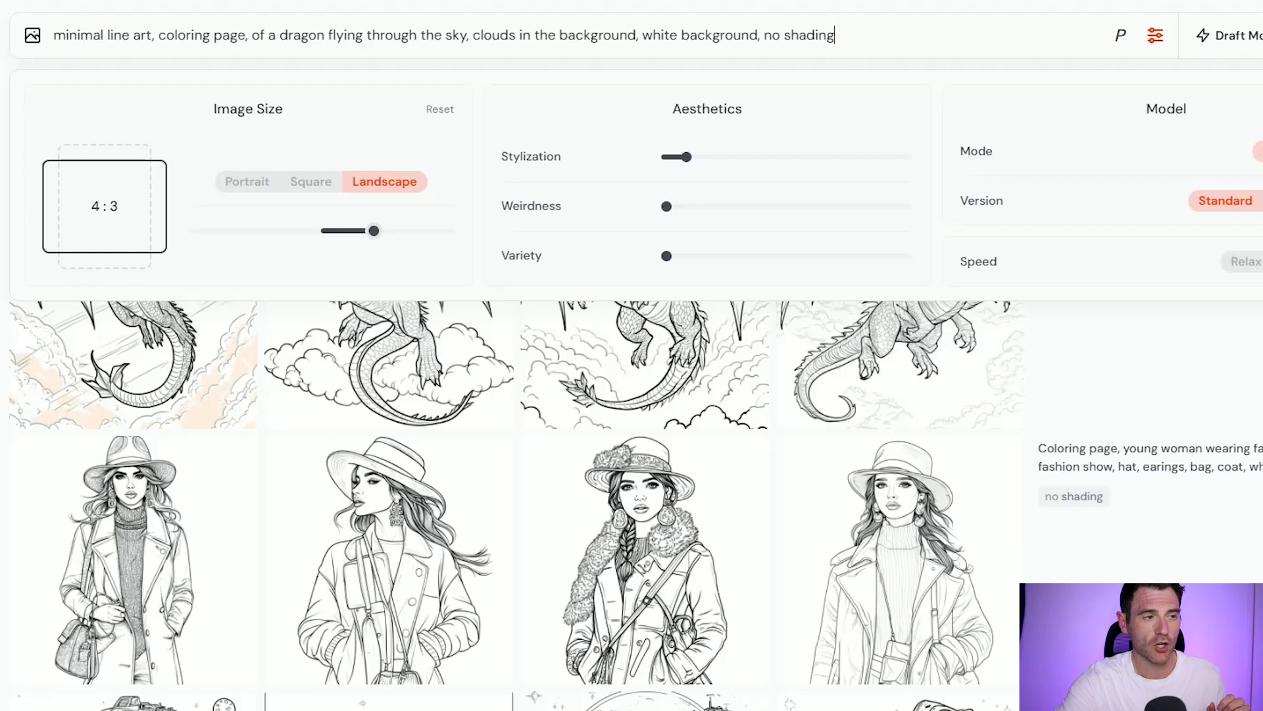
{"action": "left_click_drag", "start_coordinate": [369, 230], "coordinate": [268, 230]}
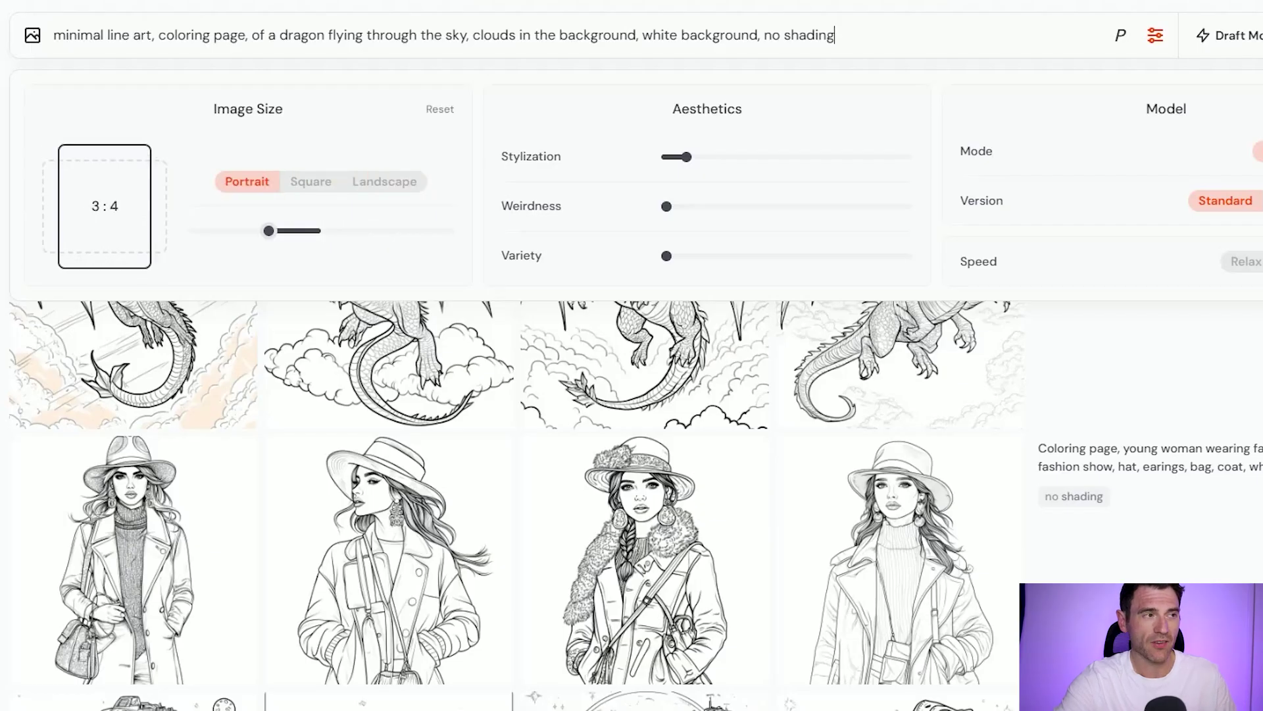
{"action": "key", "text": "Return"}
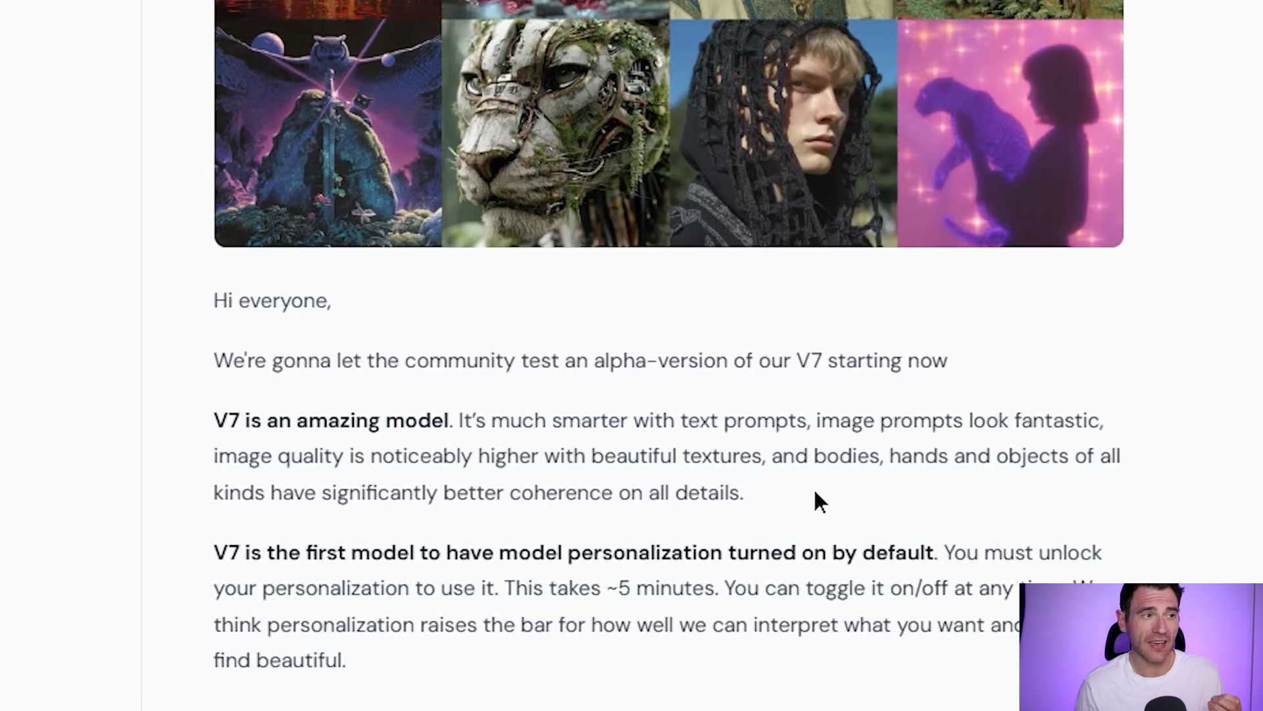
Highlight the V7 announcement's sentence on higher image quality, then the paragraph's opening sentence.
{"action": "left_click_drag", "start_coordinate": [814, 492], "coordinate": [209, 473]}
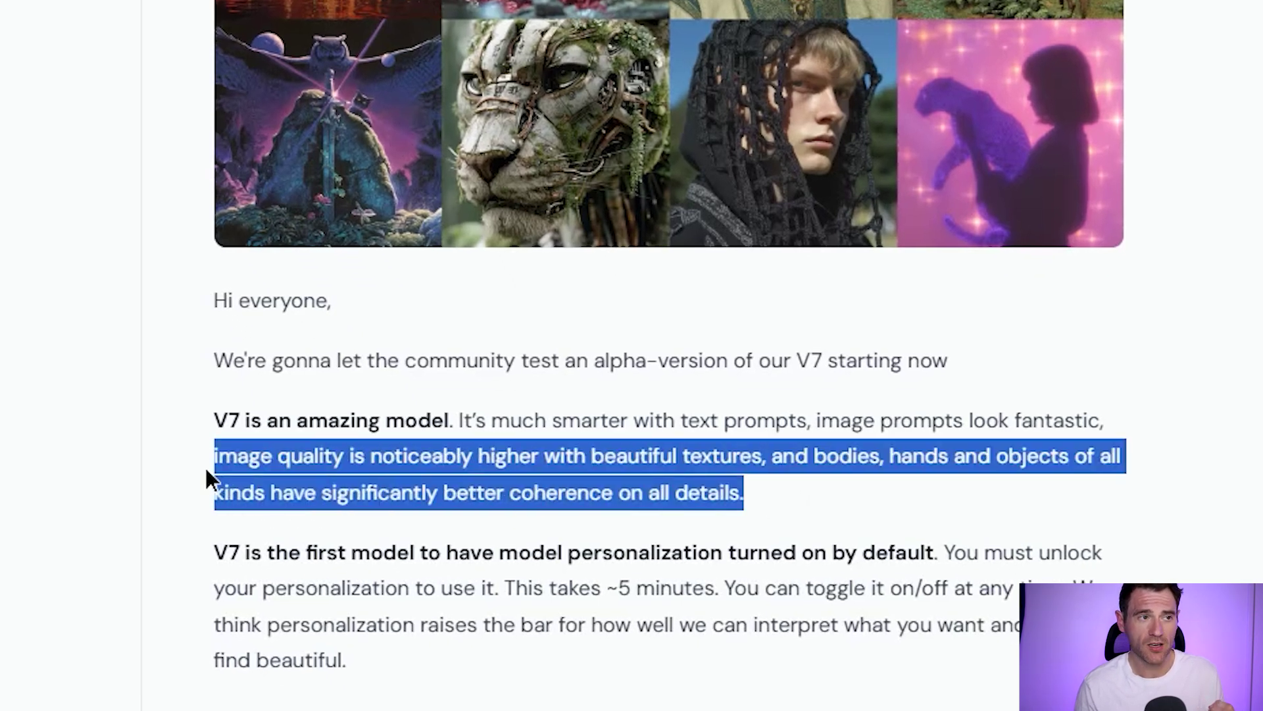
{"action": "left_click", "coordinate": [1036, 487]}
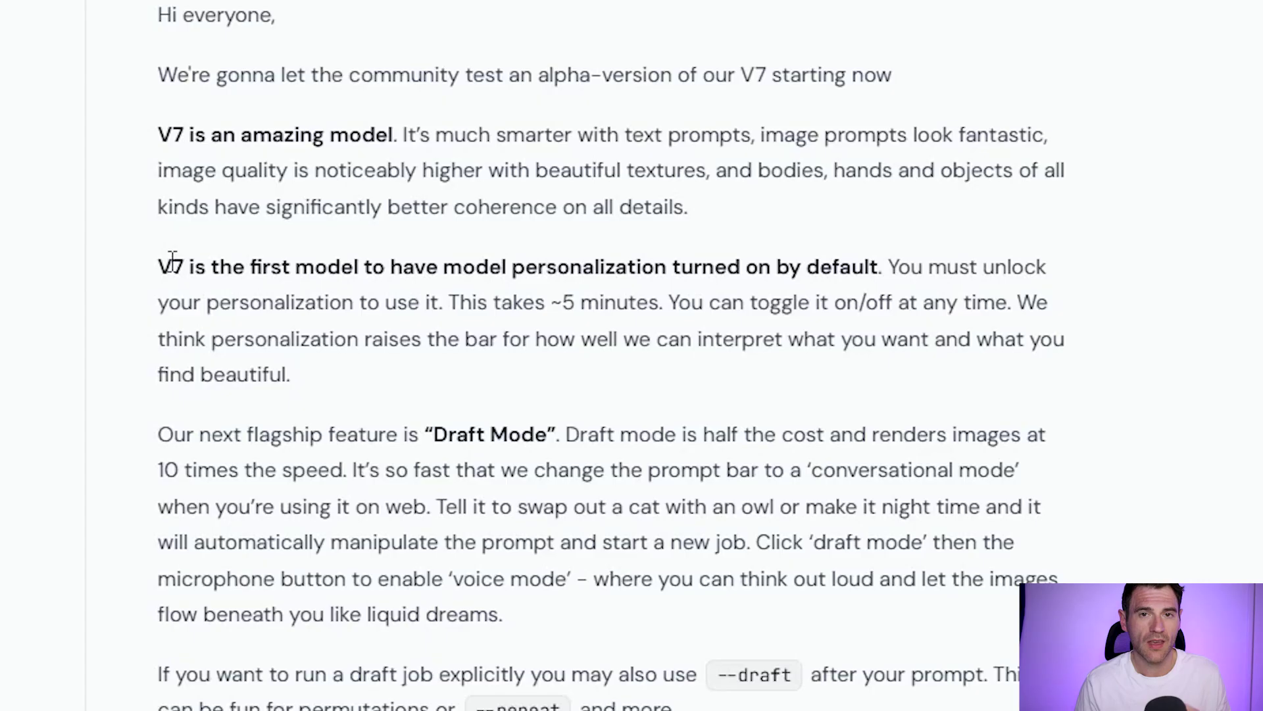
{"action": "left_click_drag", "start_coordinate": [160, 267], "coordinate": [869, 260]}
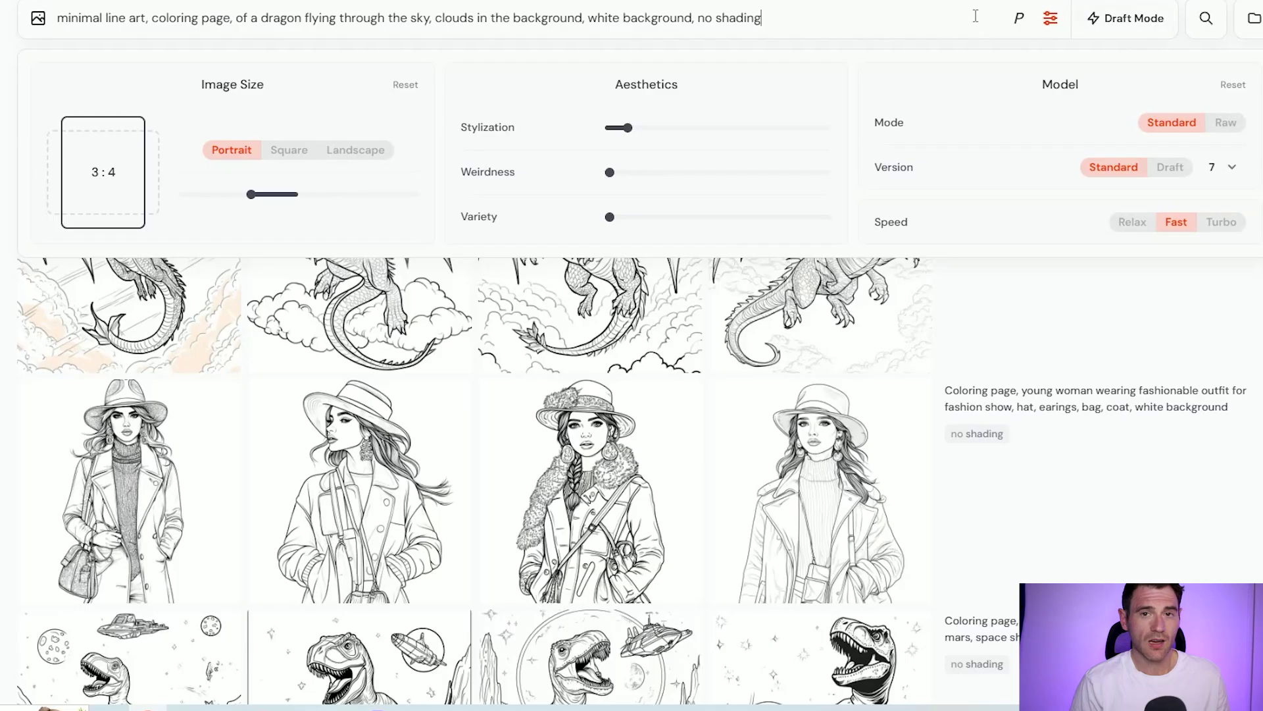
Resubmit the dragon coloring-page prompt, which brings up the V7 personalization unlock request.
{"action": "key", "text": "Return"}
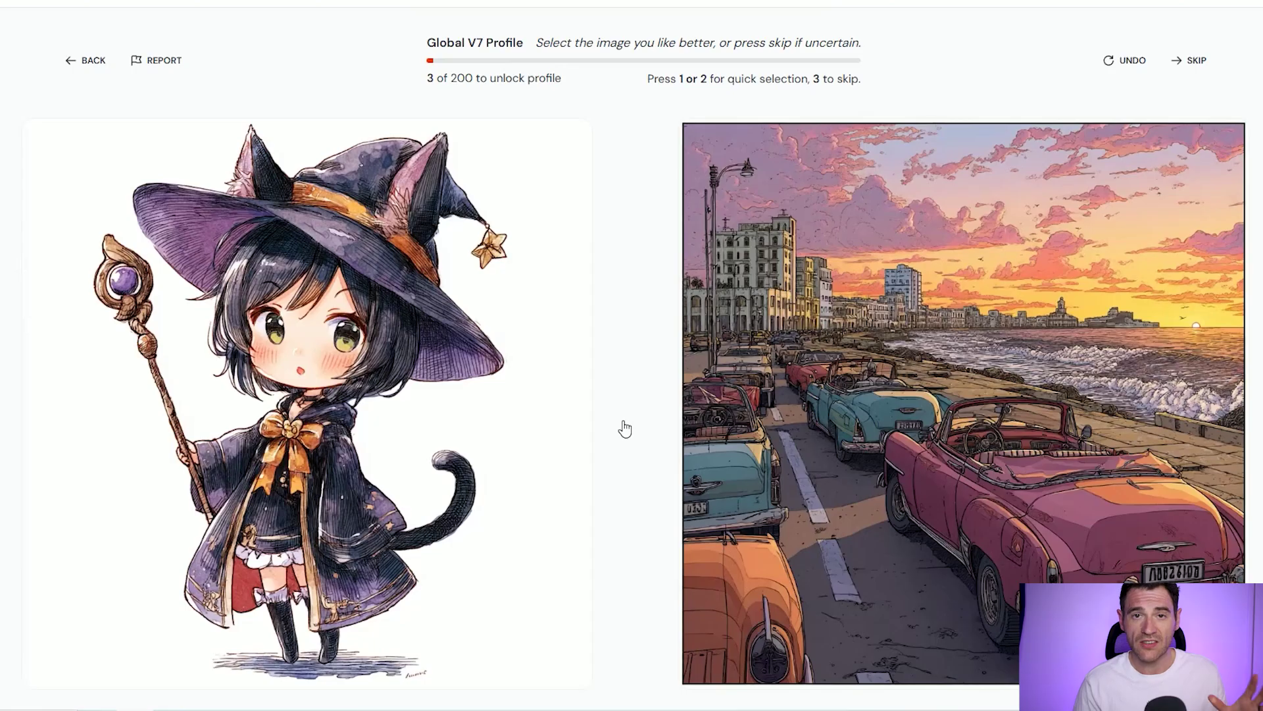
Choose image 1 as the preferred picture across successive ranking pairs, advancing to 14 of 200.
{"action": "key", "text": "1"}
{"action": "key", "text": "1"}
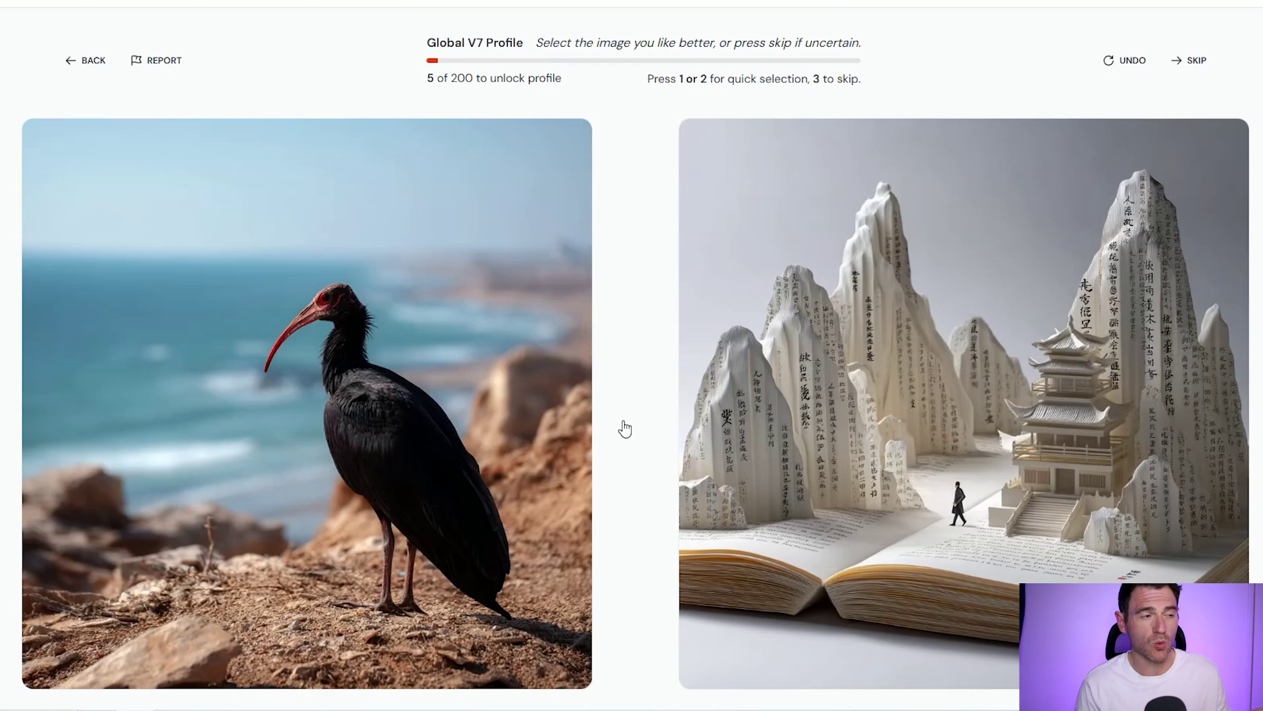
{"action": "key", "text": "1"}
{"action": "key", "text": "1"}
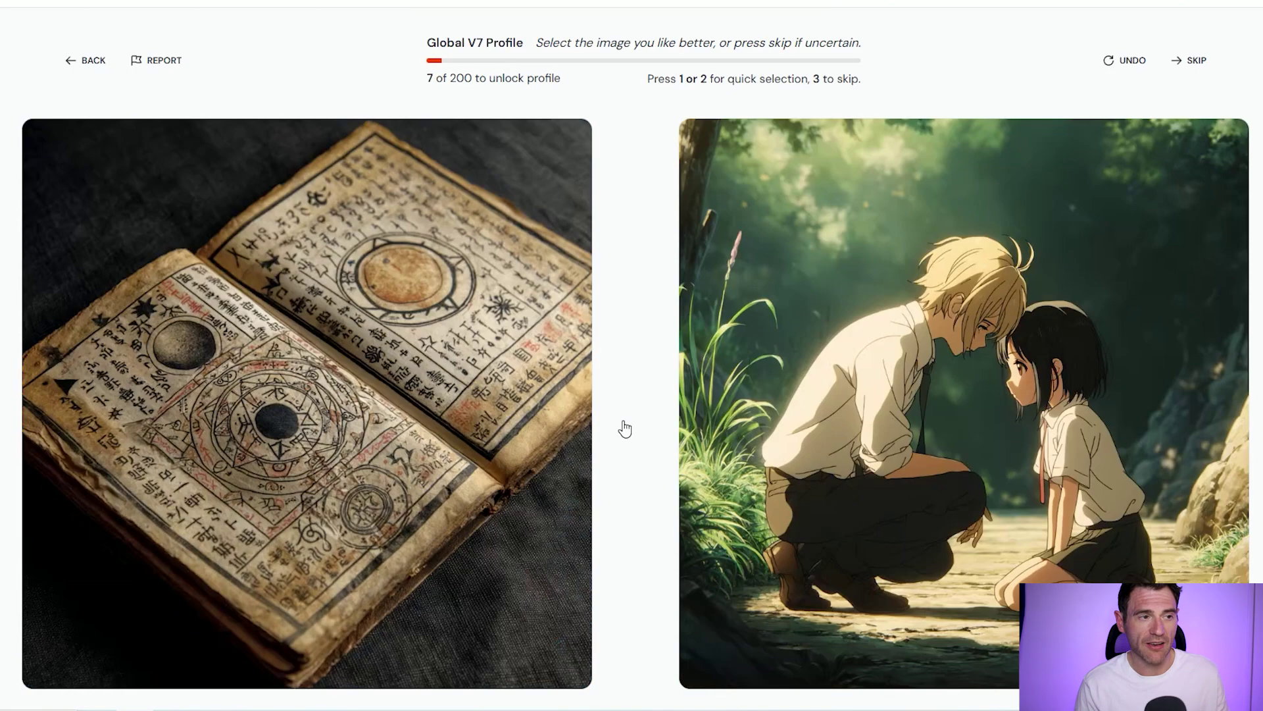
{"action": "key", "text": "1"}
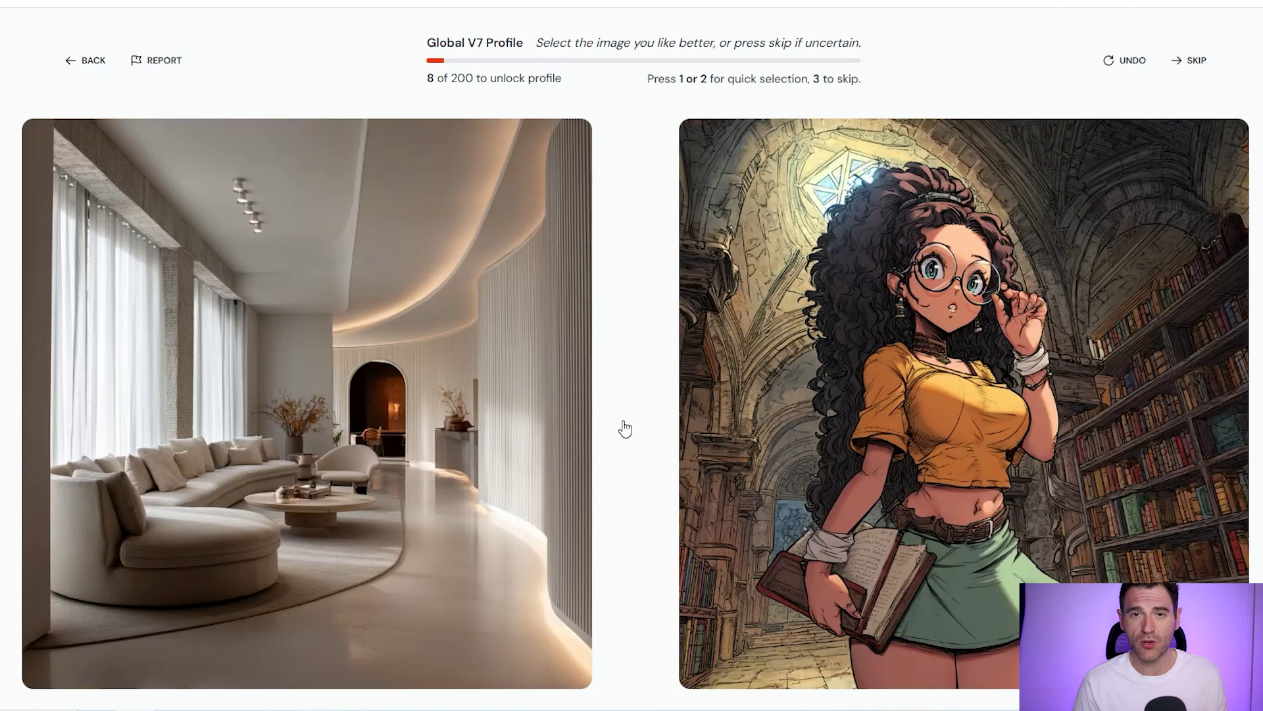
{"action": "key", "text": "1"}
{"action": "key", "text": "1"}
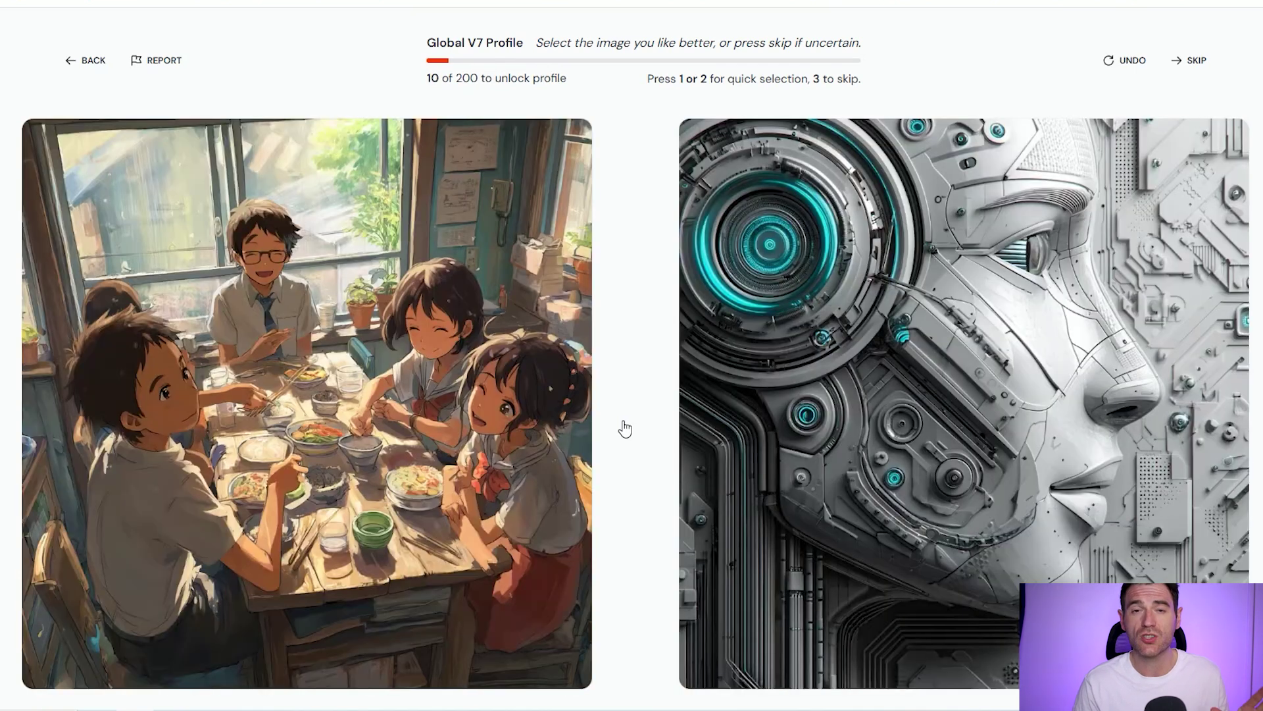
{"action": "key", "text": "1"}
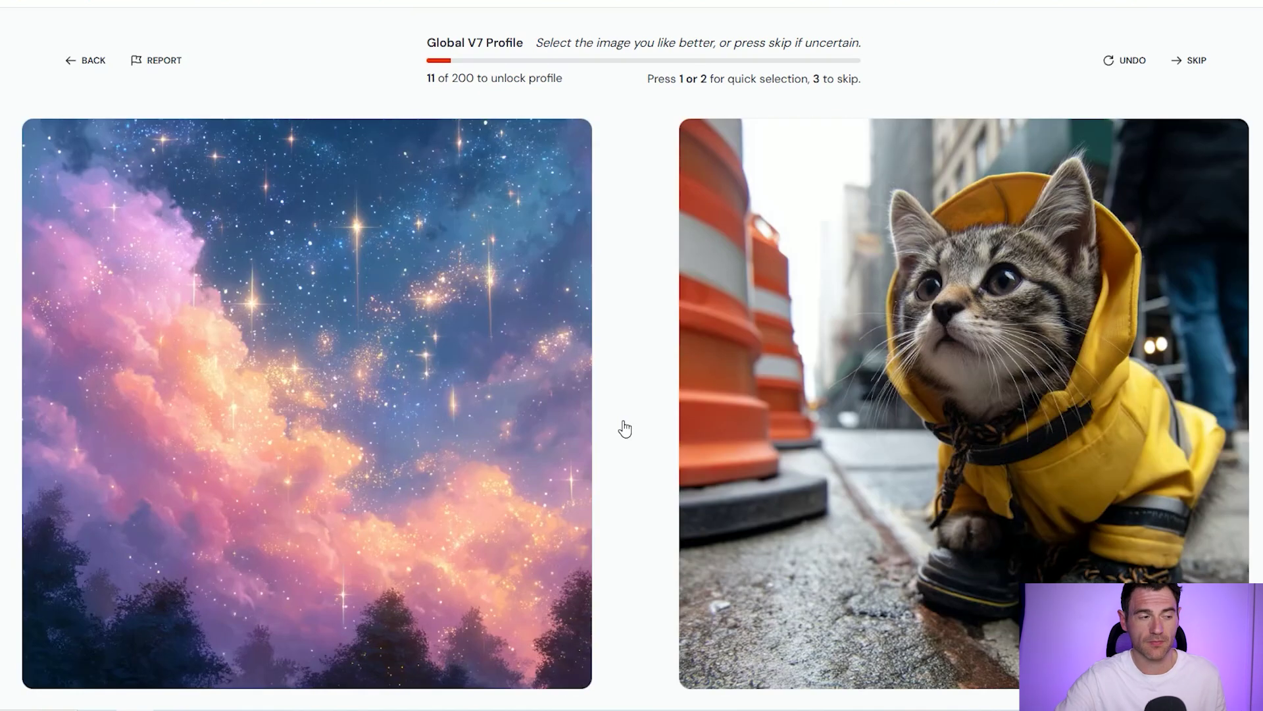
{"action": "key", "text": "1"}
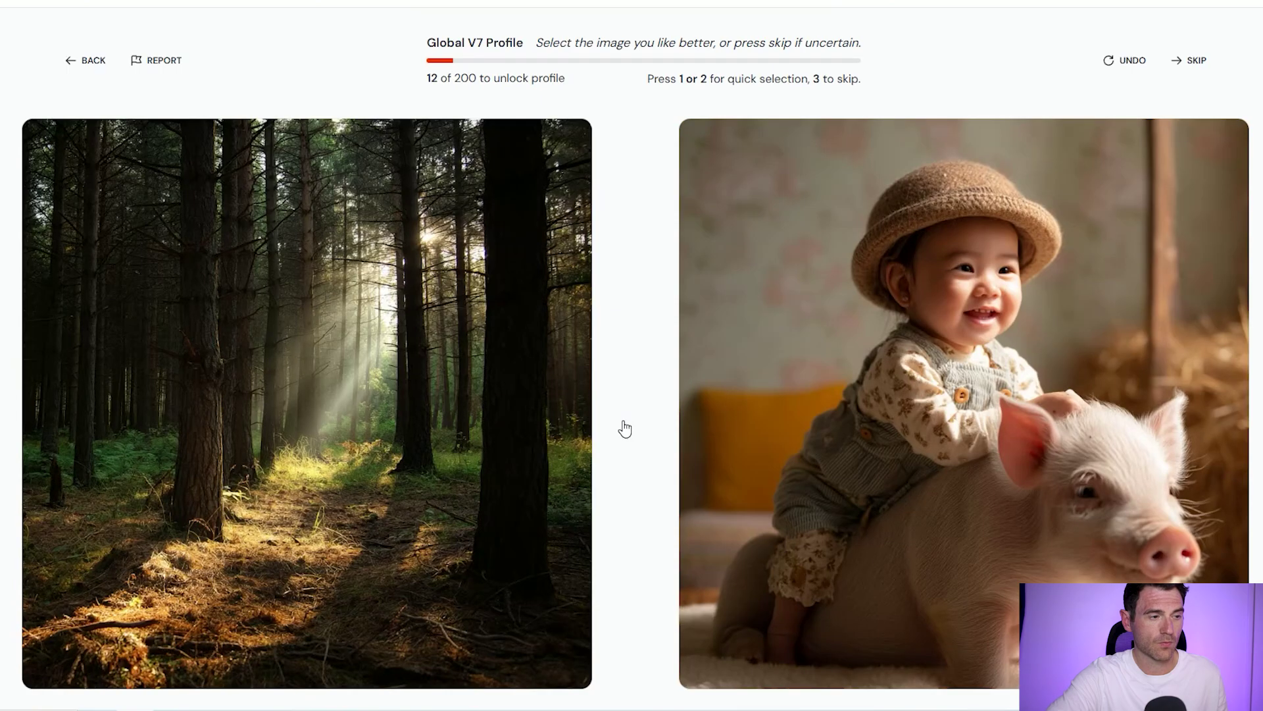
{"action": "key", "text": "1"}
{"action": "key", "text": "1"}
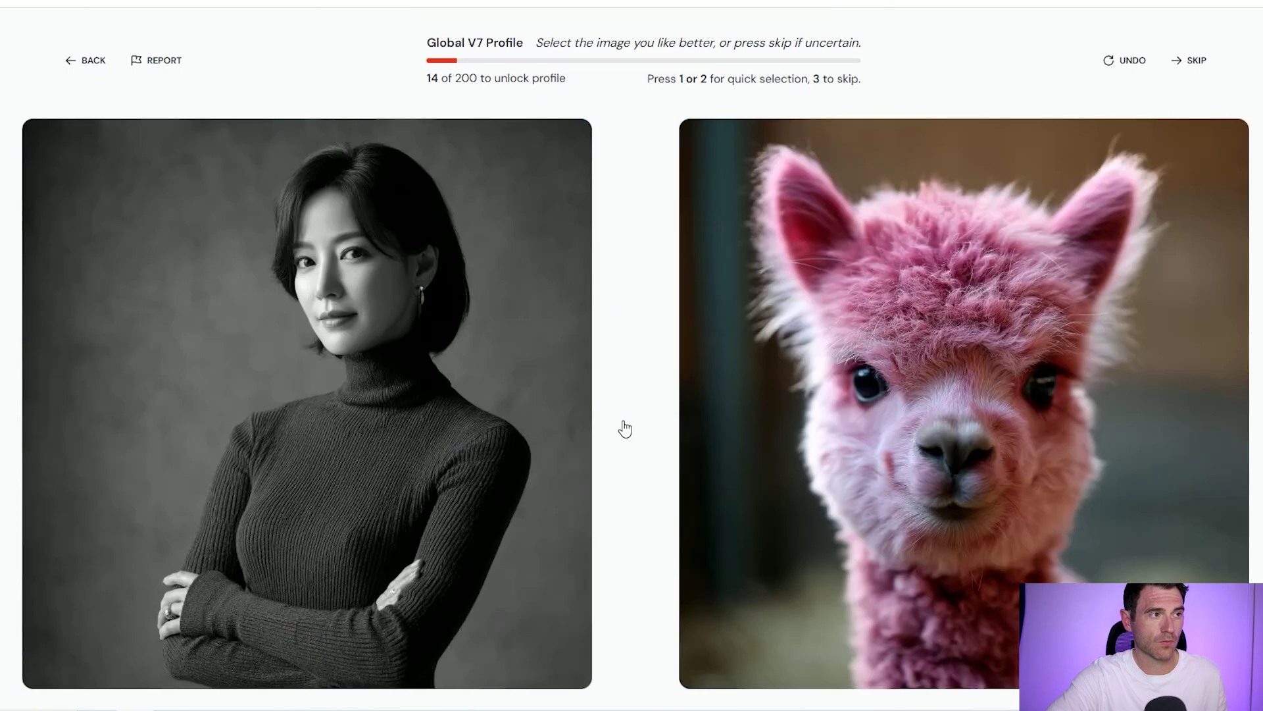
{"action": "key", "text": "1"}
{"action": "key", "text": "1"}
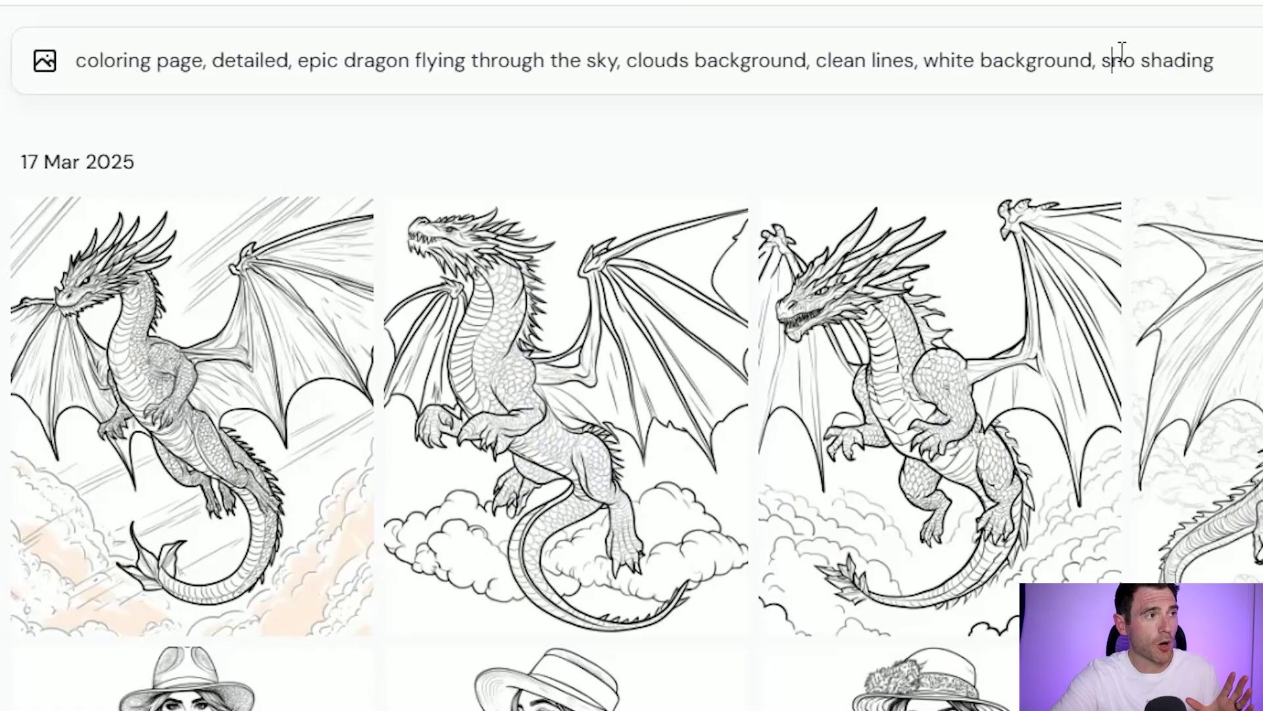
Remove the stray letter before 'no shading' and generate the epic dragon images.
{"action": "key", "text": "BackSpace"}
{"action": "key", "text": "End"}
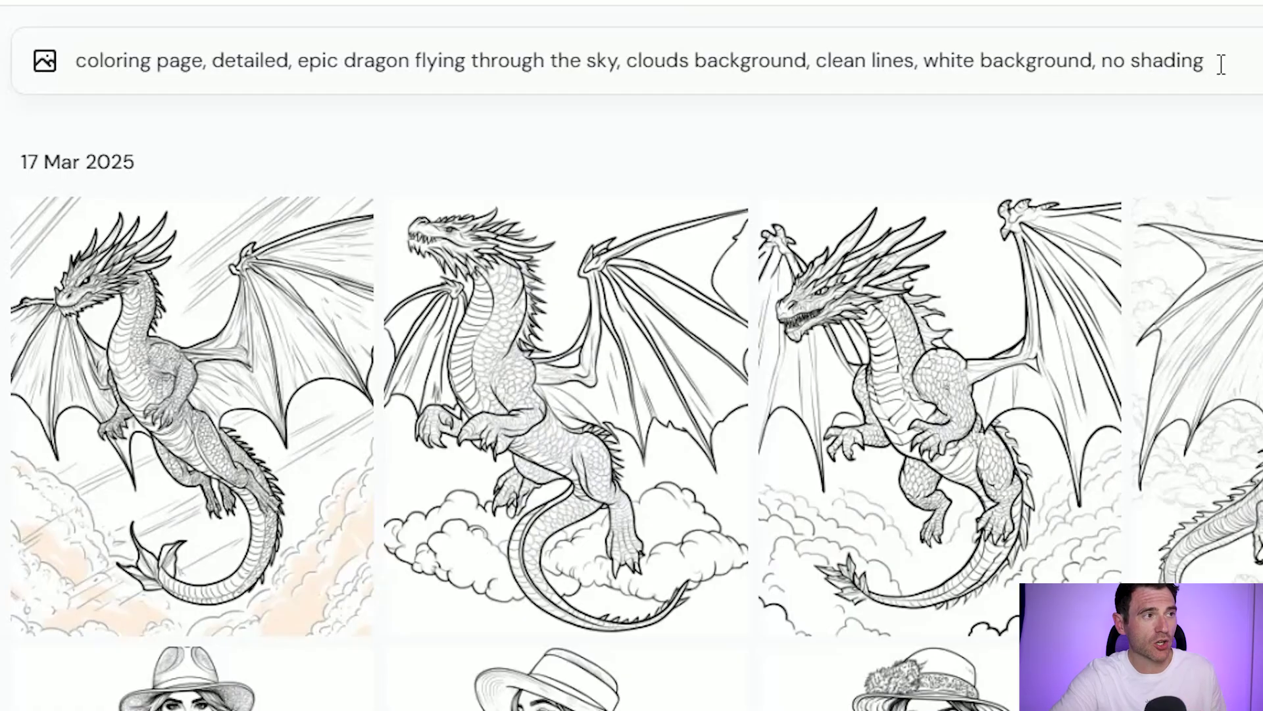
{"action": "key", "text": "Return"}
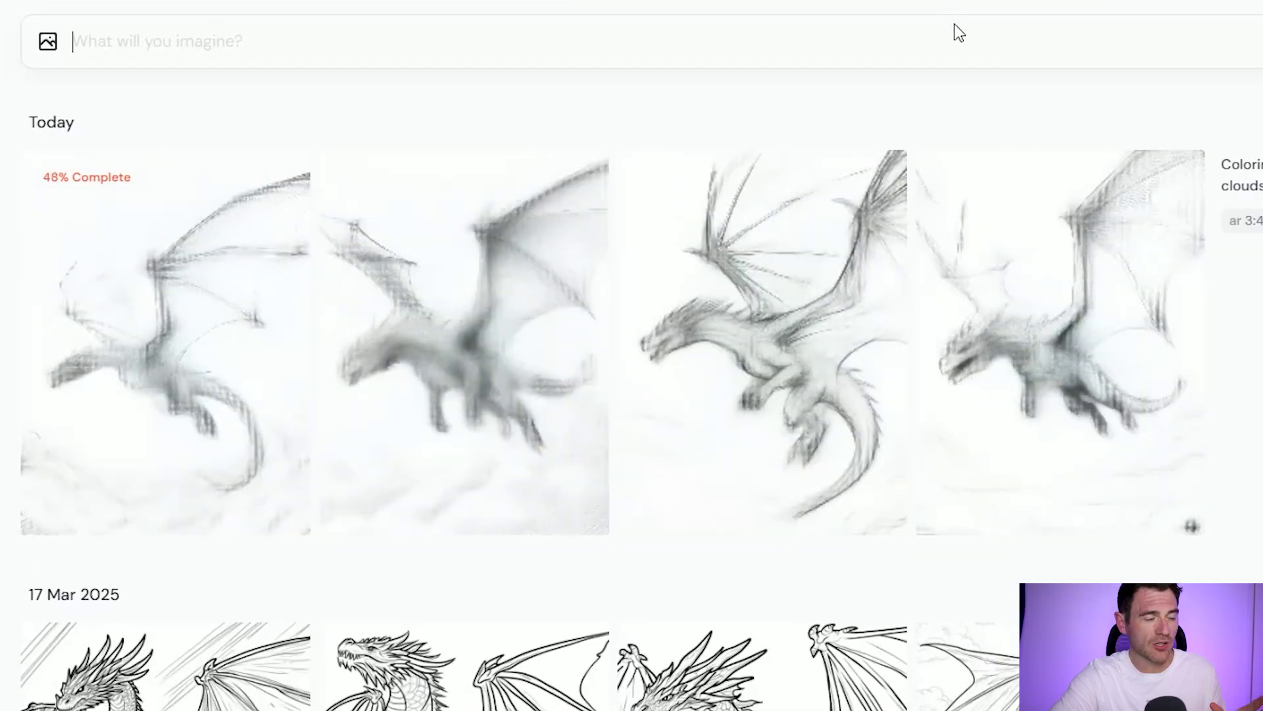
Open the second dragon image full-size, zoom in on its details, then zoom back out.
{"action": "left_click", "coordinate": [419, 345]}
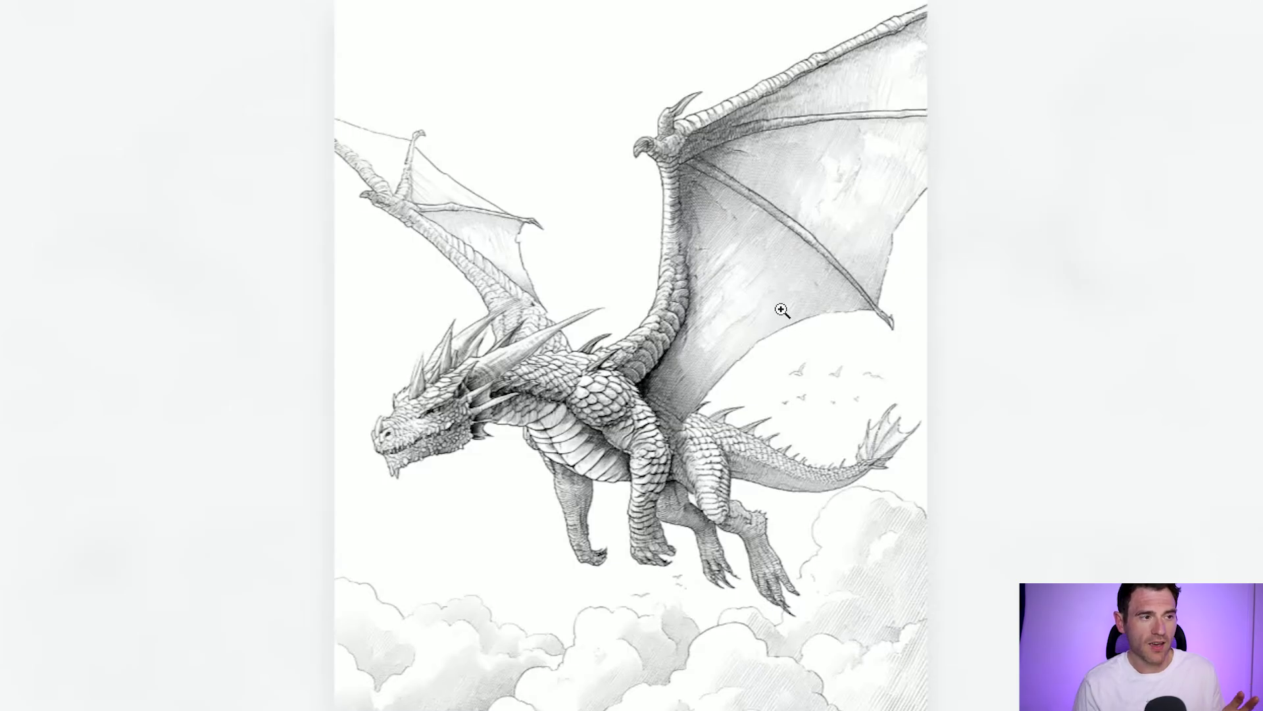
{"action": "left_click", "coordinate": [782, 309]}
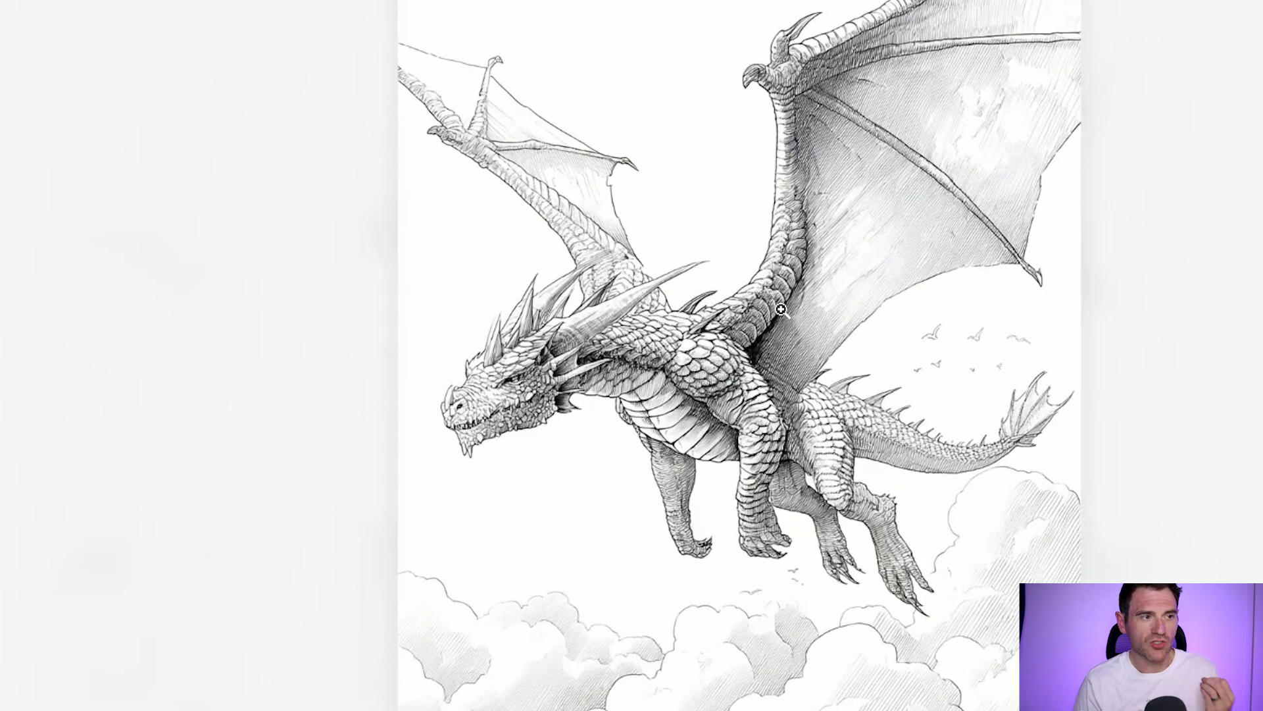
{"action": "left_click", "coordinate": [782, 309]}
{"action": "left_click", "coordinate": [782, 310]}
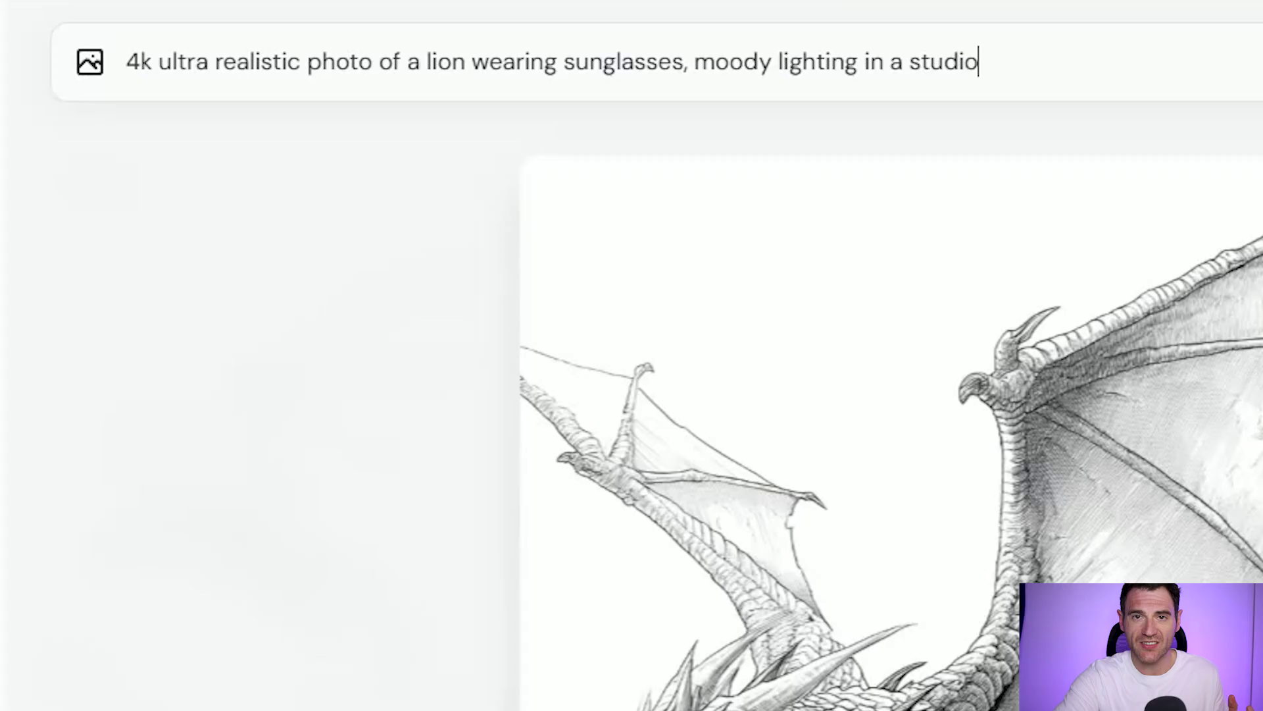
Generate the lion-in-sunglasses images and browse through them enlarged, starting from the first.
{"action": "key", "text": "Return"}
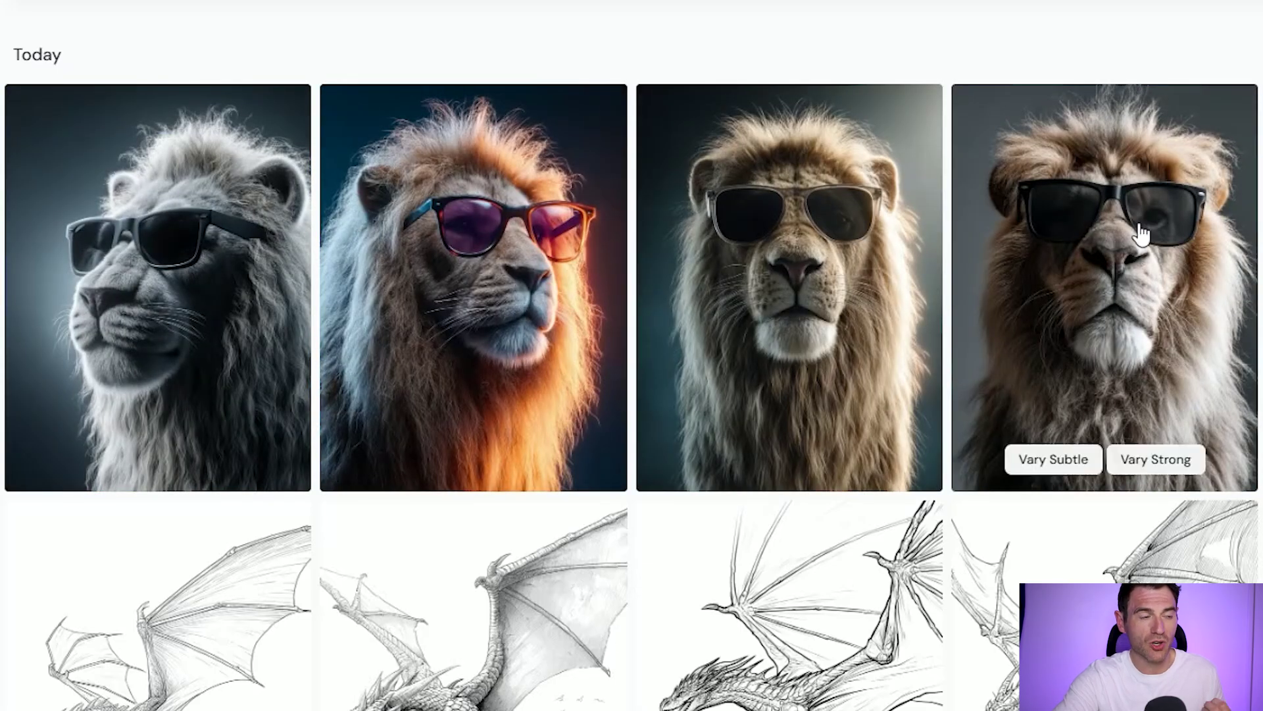
{"action": "left_click", "coordinate": [206, 254]}
{"action": "key", "text": "Right"}
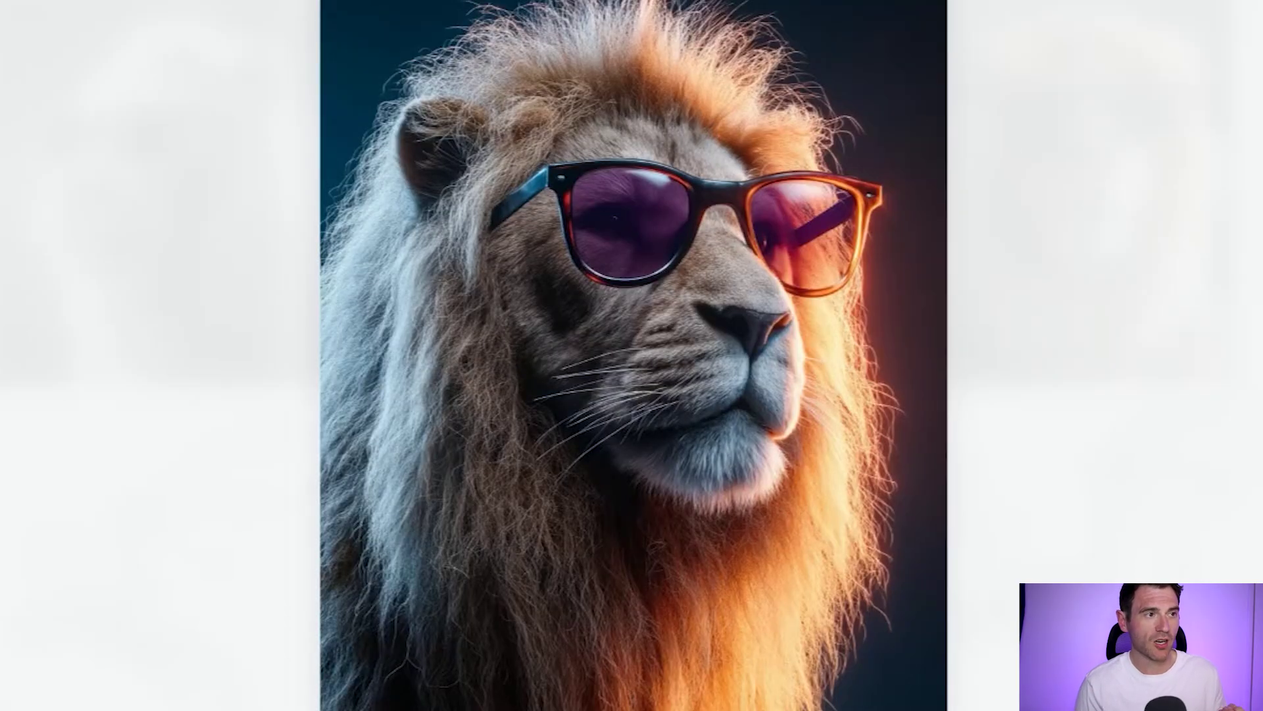
{"action": "key", "text": "Right"}
{"action": "key", "text": "Right"}
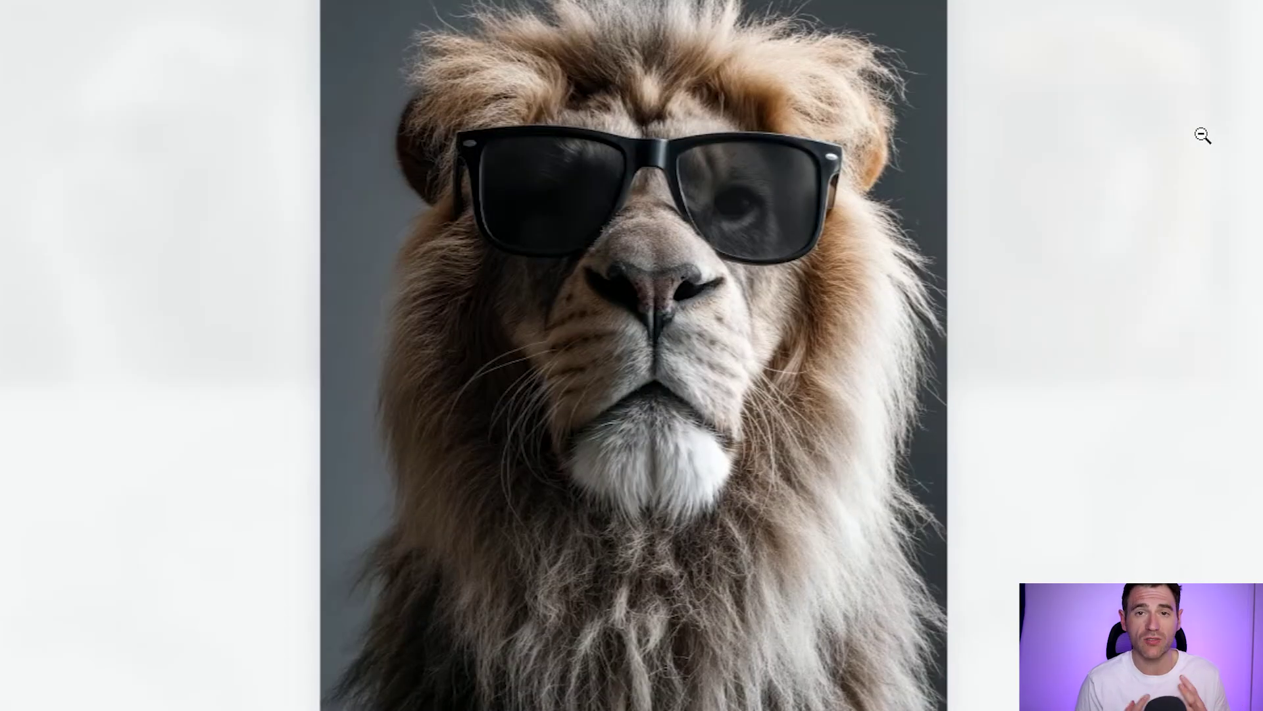
{"action": "key", "text": "Right"}
{"action": "key", "text": "Right"}
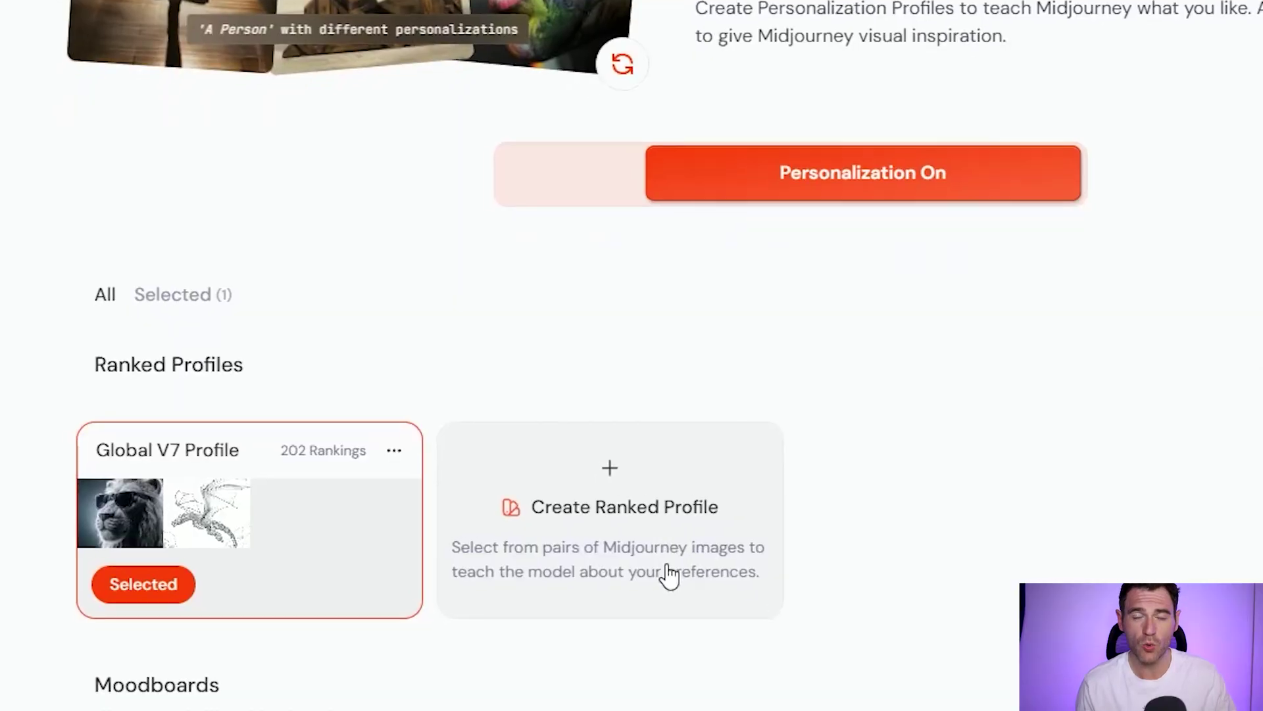
{"action": "mouse_move", "coordinate": [263, 622]}
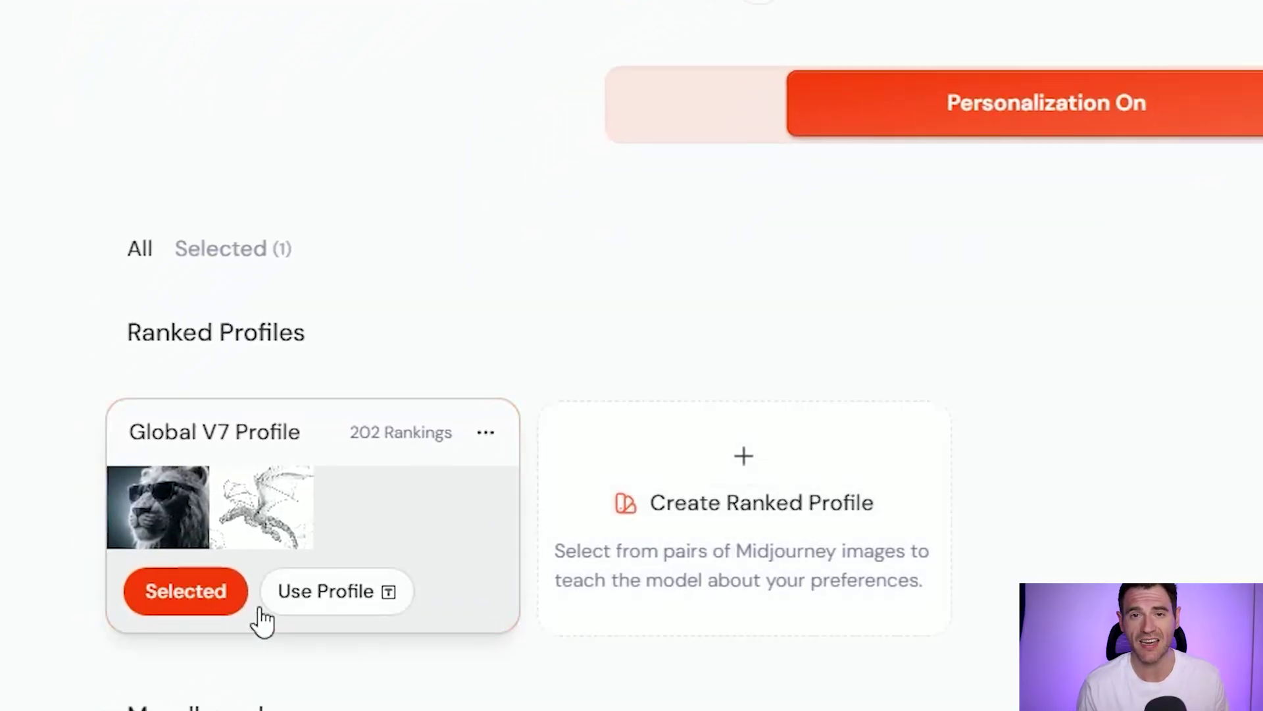